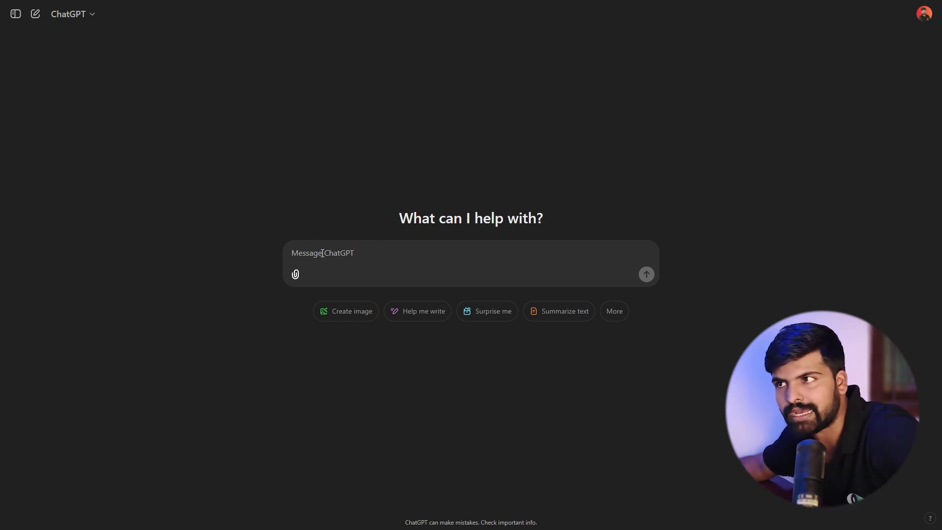
- Request copy-ready Excel practice data in Hinglish with 8 columns: Customer ID, Name, Product, Qty, Sales, date, state, zone
{"action": "type", "text": "mere liye excel ka practice data do jise main copy karke apni sheet me paste kar saku   jisme 8 Column ( Customer I,D , Name , Product , Qty , Sales , date , state , zone )"}
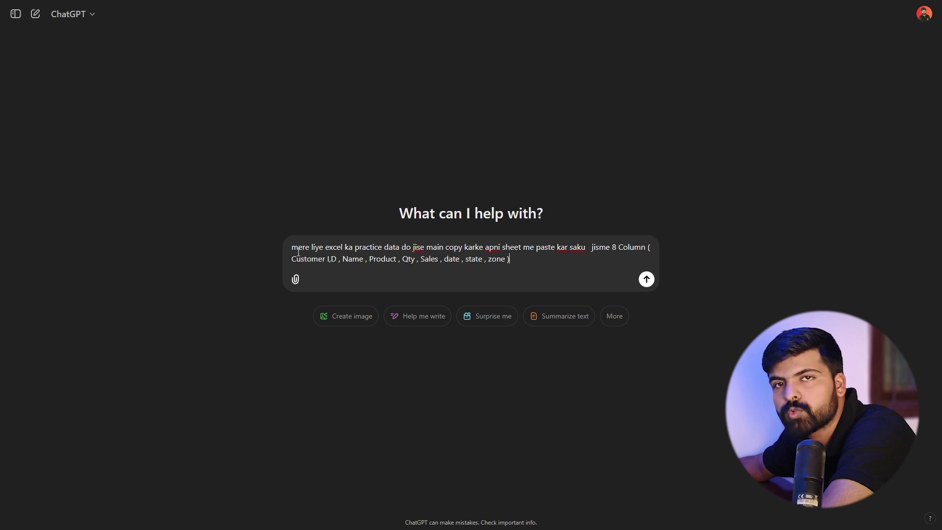
{"action": "left_click_drag", "start_coordinate": [292, 247], "coordinate": [589, 247]}
{"action": "left_click", "coordinate": [593, 248]}
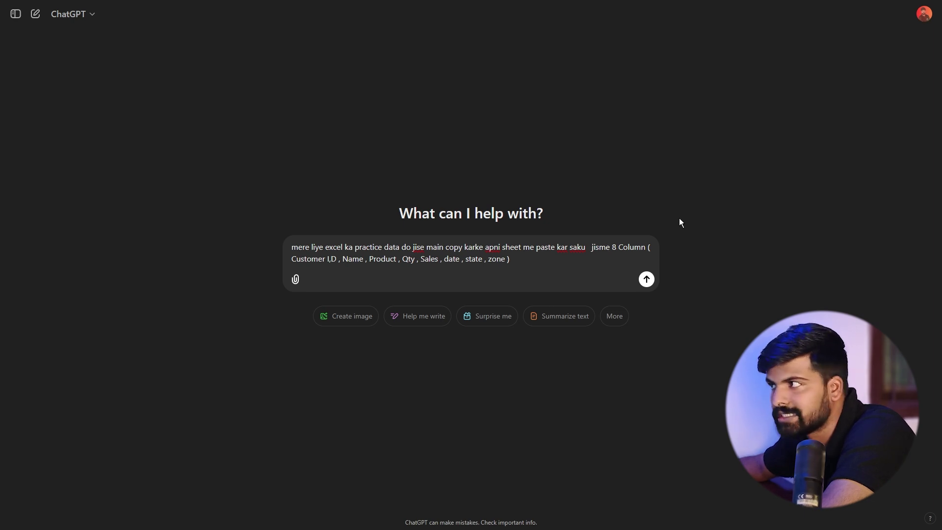
{"action": "left_click_drag", "start_coordinate": [593, 248], "coordinate": [641, 251]}
{"action": "left_click", "coordinate": [562, 257]}
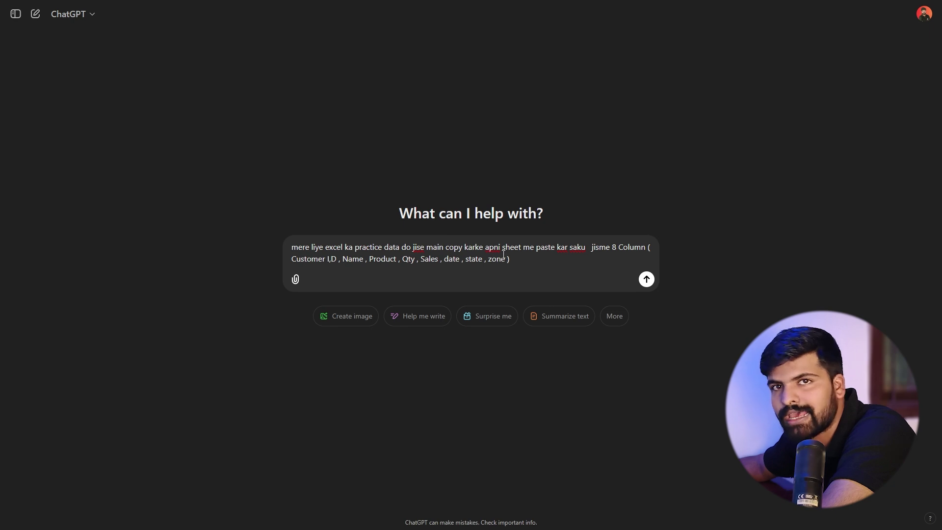
{"action": "key", "text": "Return"}
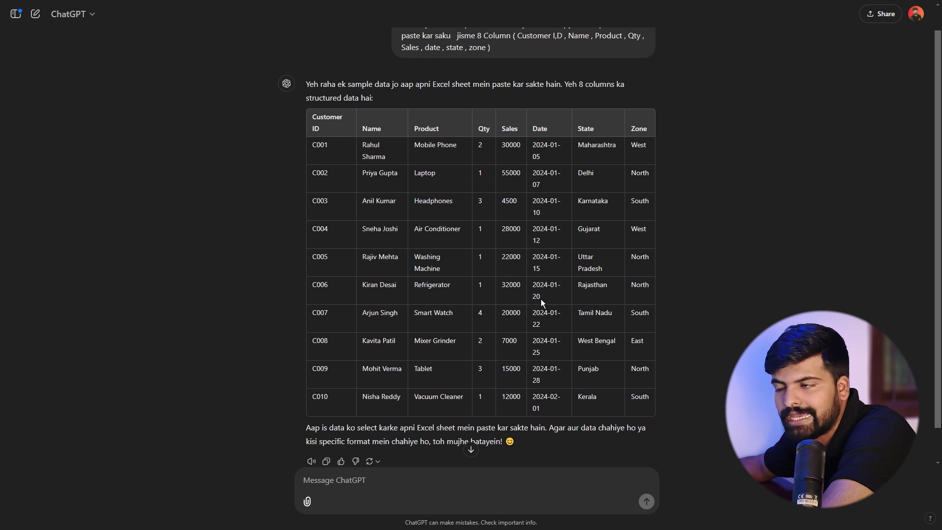
- Copy the generated customer table with its headers and paste it into Excel at cell A1 of Sheet1
{"action": "left_click_drag", "start_coordinate": [312, 117], "coordinate": [657, 399]}
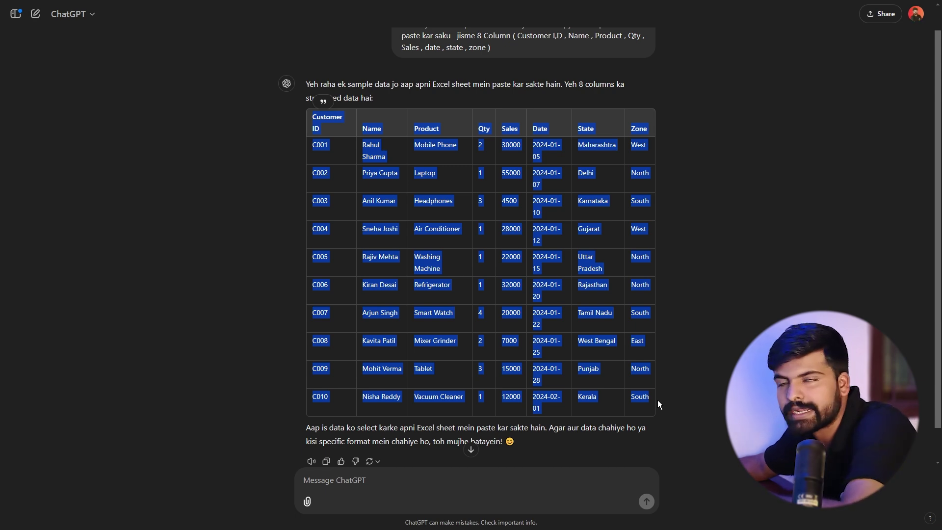
{"action": "key", "text": "F11"}
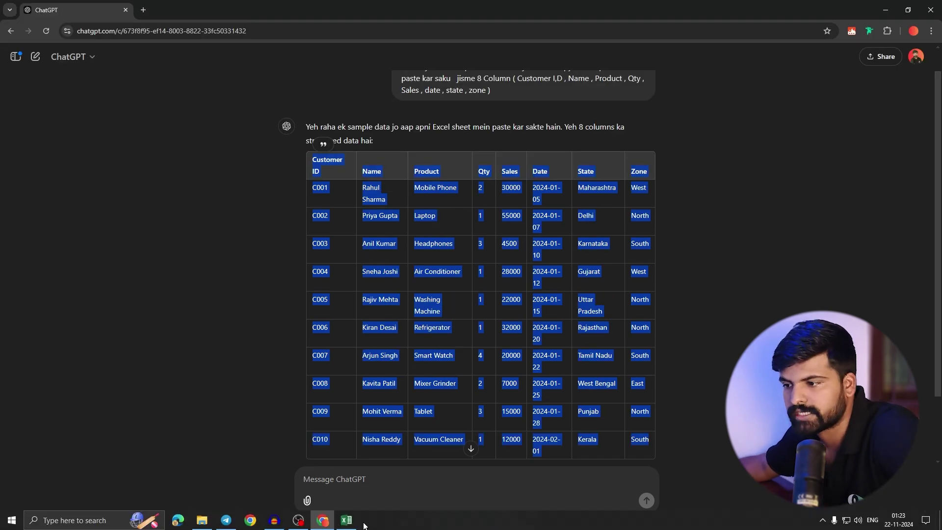
{"action": "left_click", "coordinate": [344, 523]}
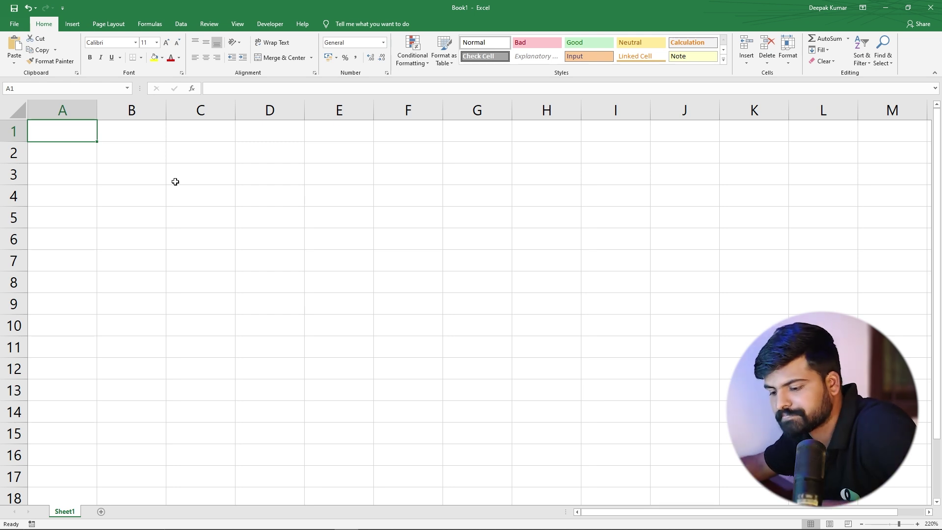
{"action": "key", "text": "ctrl+v"}
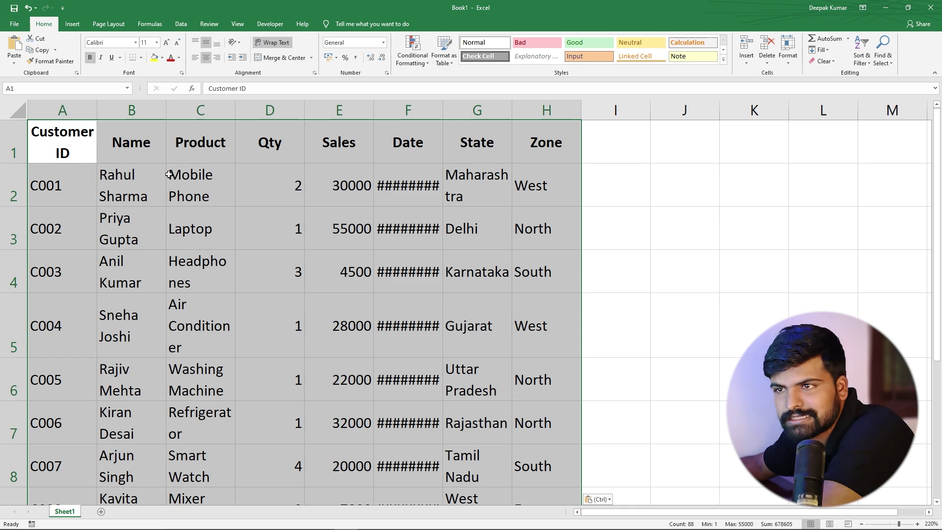
{"action": "scroll", "coordinate": [441, 294], "scroll_direction": "down", "scroll_amount": 3}
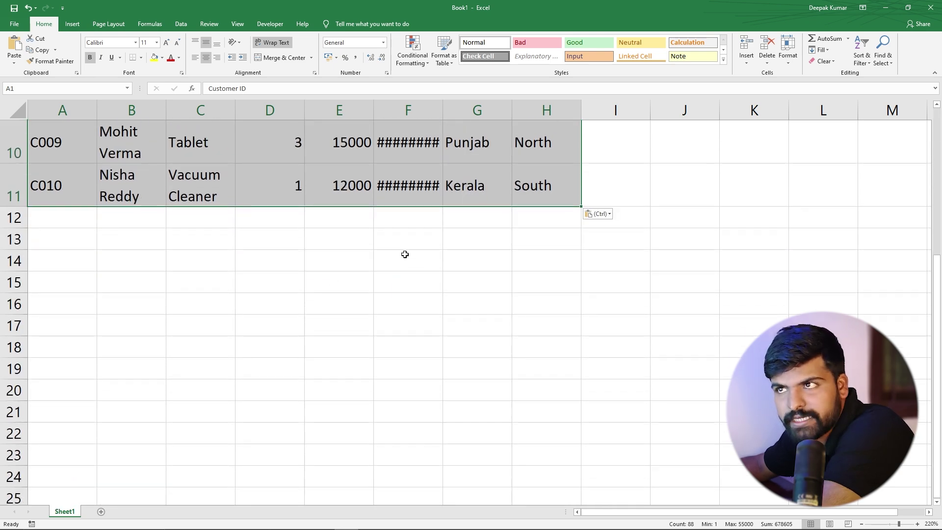
{"action": "scroll", "coordinate": [405, 256], "scroll_direction": "up", "scroll_amount": 3}
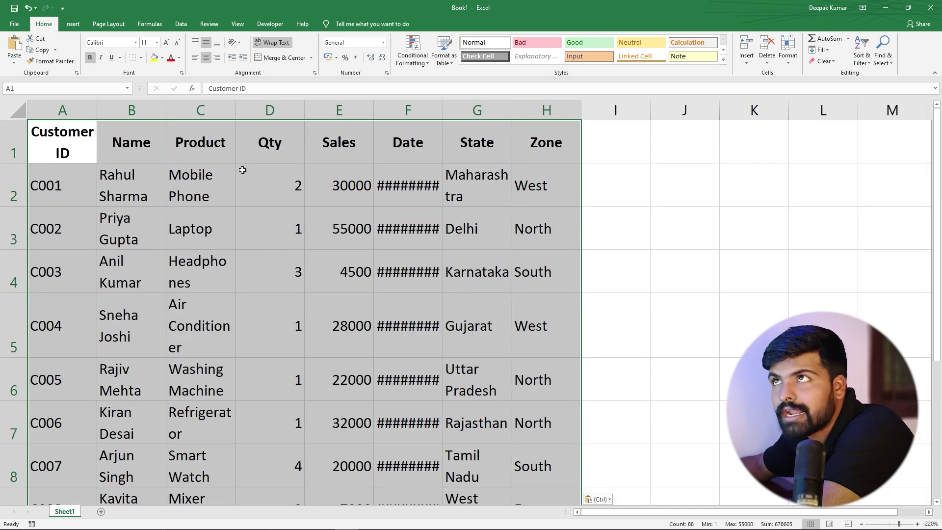
- Turn off text wrapping for the pasted table and autofit the widths of columns A to H
{"action": "left_click", "coordinate": [276, 44]}
{"action": "left_click", "coordinate": [248, 217]}
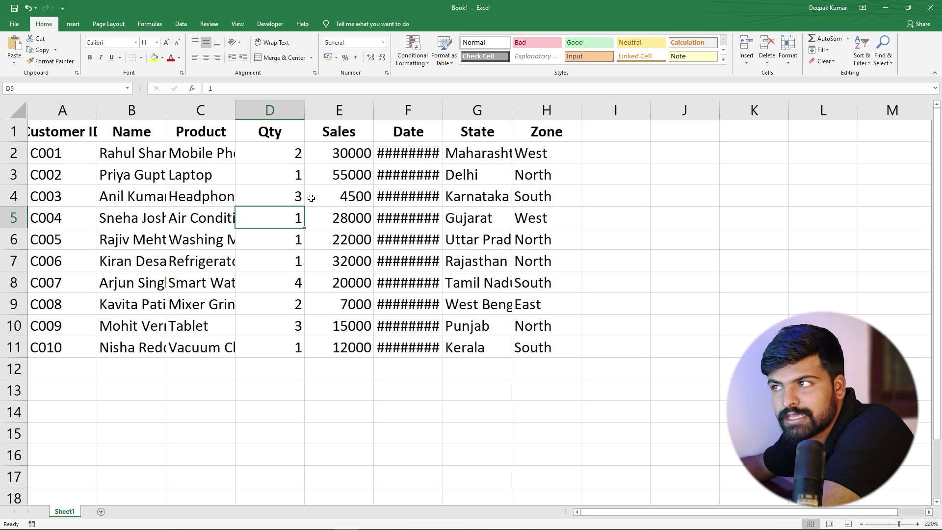
{"action": "left_click_drag", "start_coordinate": [63, 111], "coordinate": [547, 111]}
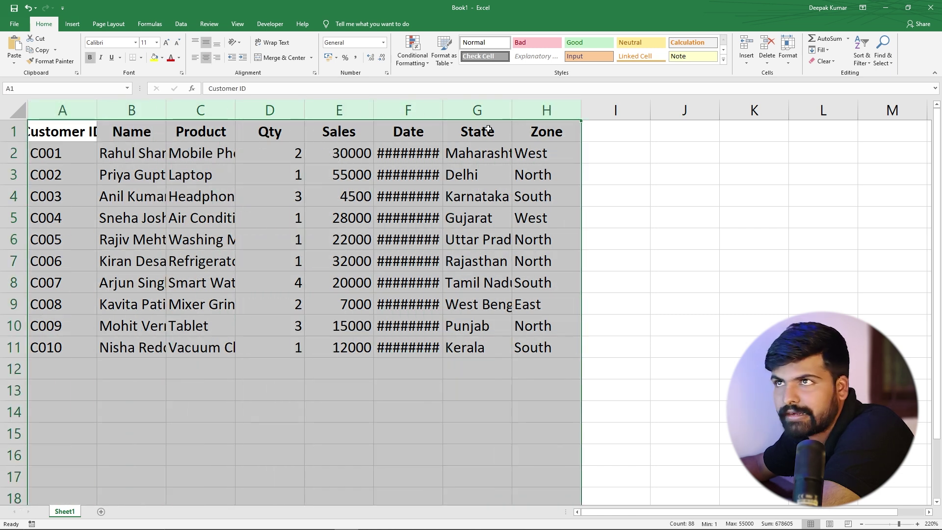
{"action": "double_click", "coordinate": [236, 110]}
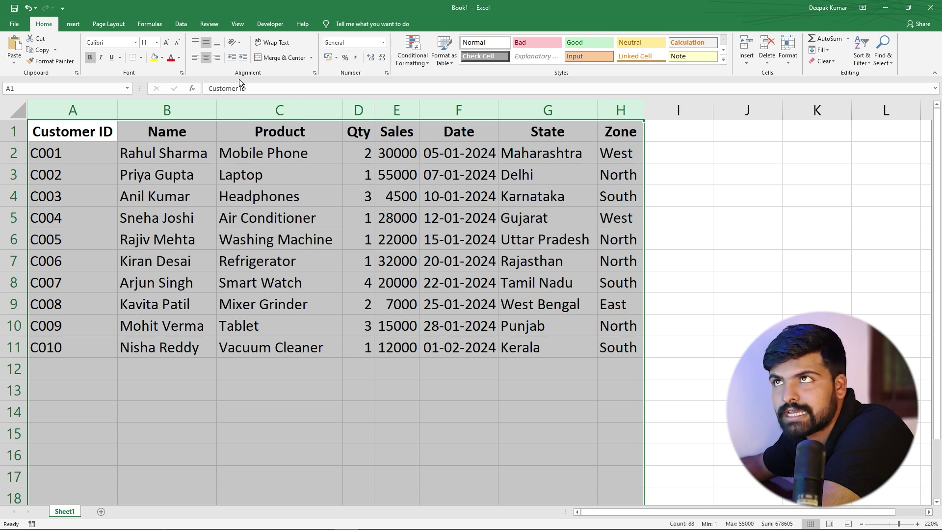
- Centre the contents of columns A to H horizontally and widen the Qty through Zone columns
{"action": "left_click", "coordinate": [206, 58]}
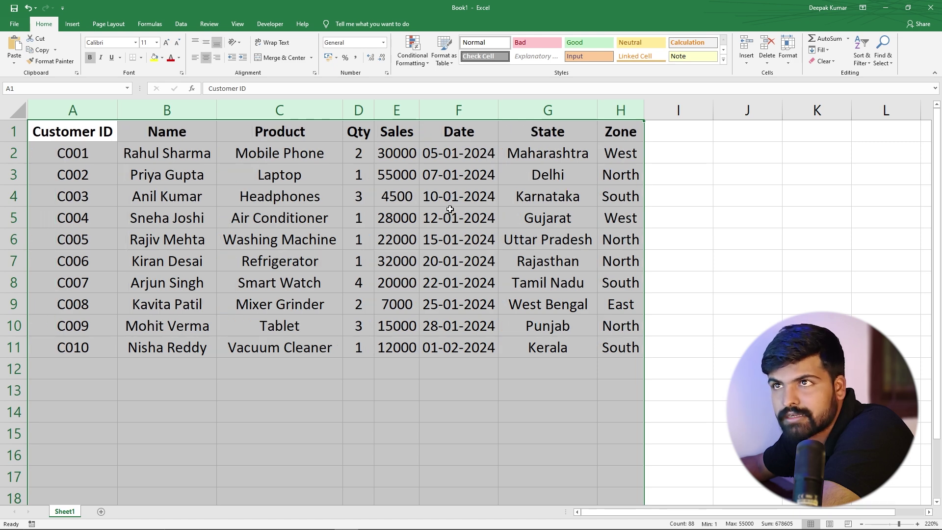
{"action": "left_click", "coordinate": [273, 240]}
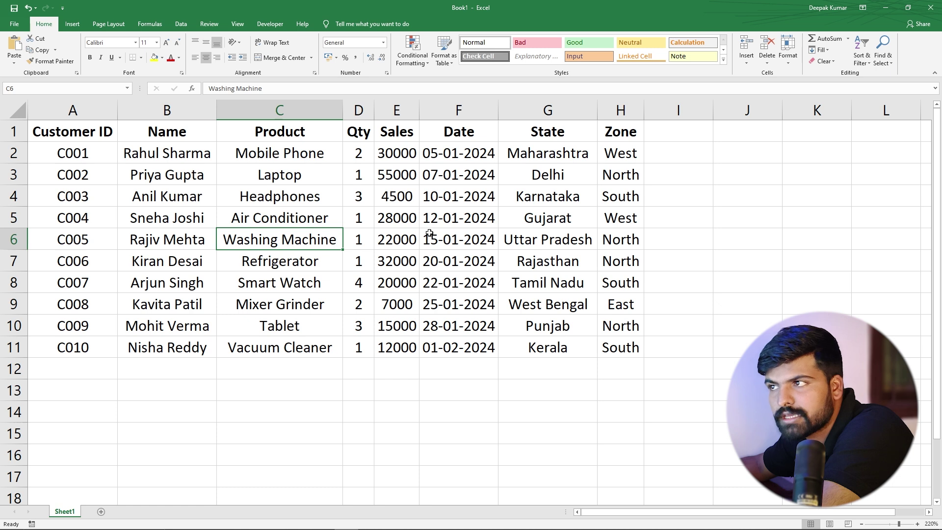
{"action": "left_click_drag", "start_coordinate": [375, 110], "coordinate": [445, 110]}
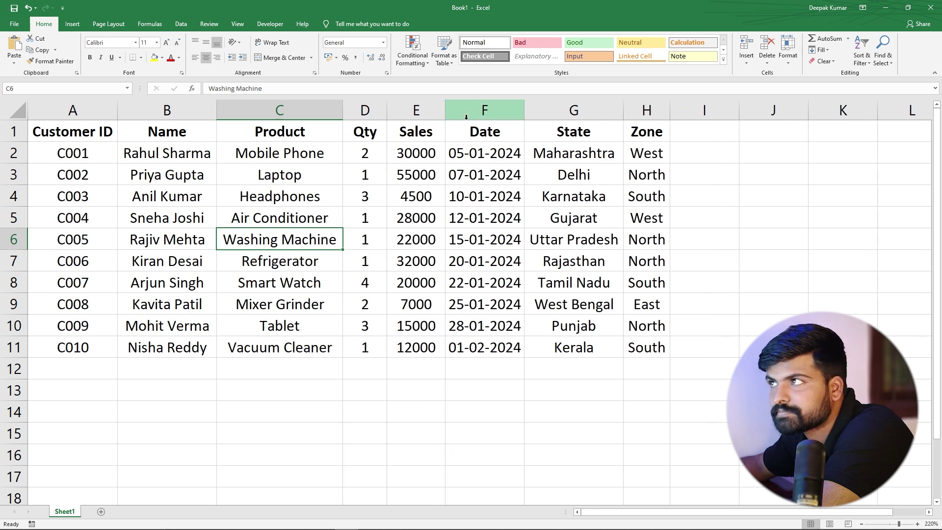
{"action": "left_click_drag", "start_coordinate": [524, 110], "coordinate": [544, 109]}
{"action": "left_click_drag", "start_coordinate": [642, 111], "coordinate": [723, 112]}
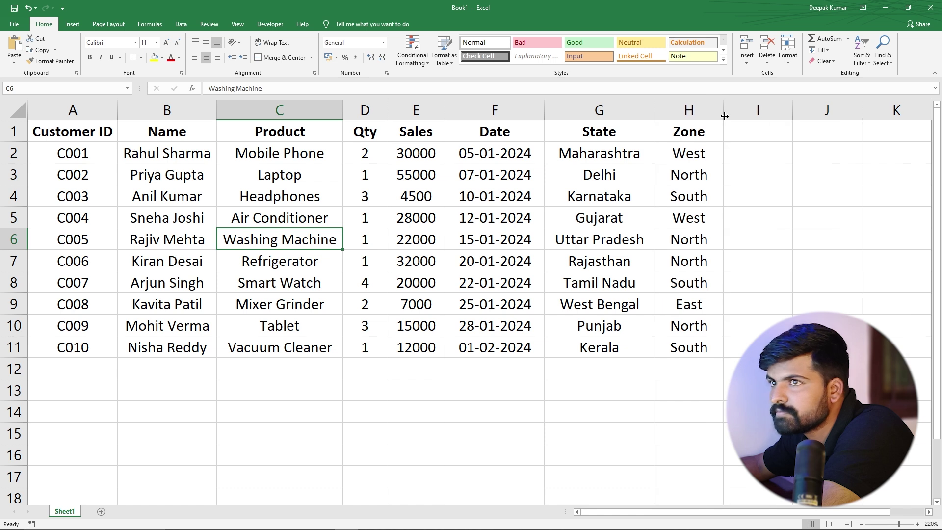
{"action": "left_click", "coordinate": [240, 407]}
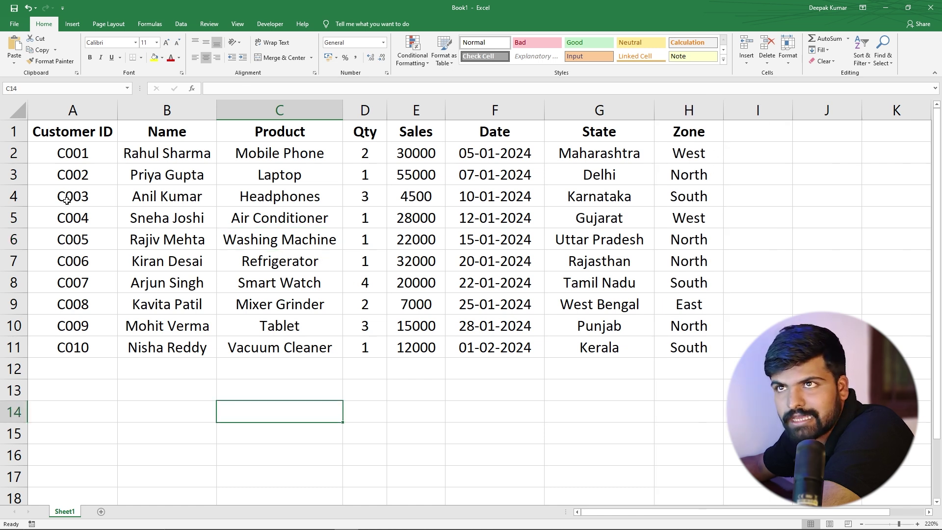
{"action": "left_click_drag", "start_coordinate": [67, 133], "coordinate": [701, 350]}
{"action": "left_click", "coordinate": [415, 468]}
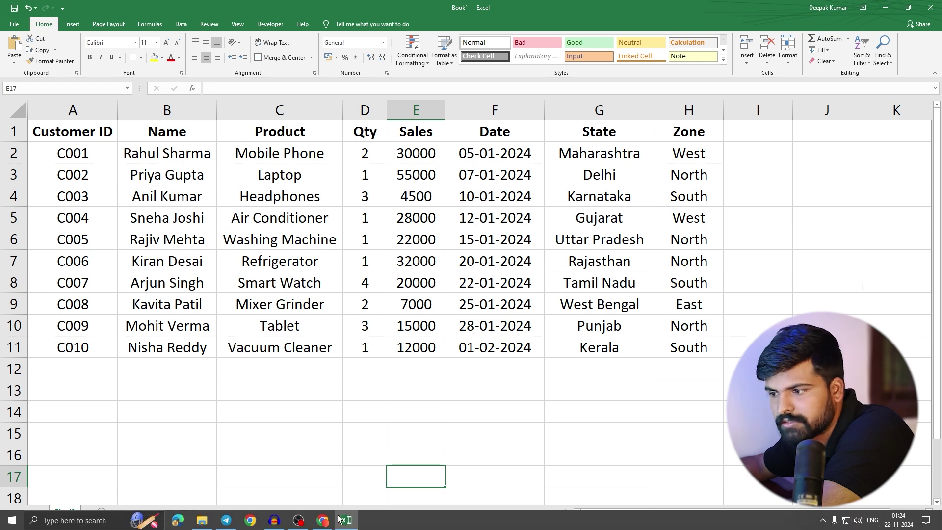
- Switch back to ChatGPT and send the follow-up prompt "50 row ka data do" in the same chat
{"action": "left_click", "coordinate": [323, 523]}
{"action": "left_click", "coordinate": [290, 372]}
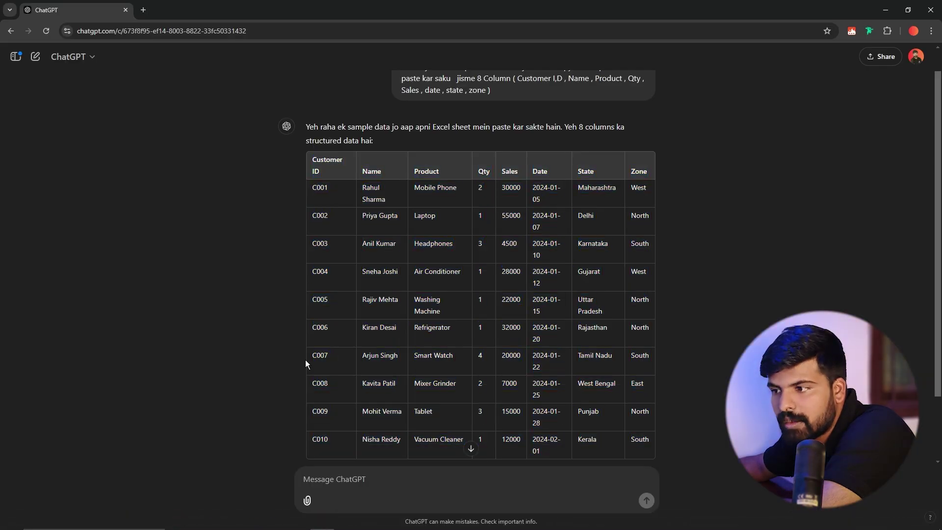
{"action": "scroll", "coordinate": [330, 315], "scroll_direction": "down", "scroll_amount": 2}
{"action": "left_click", "coordinate": [323, 479]}
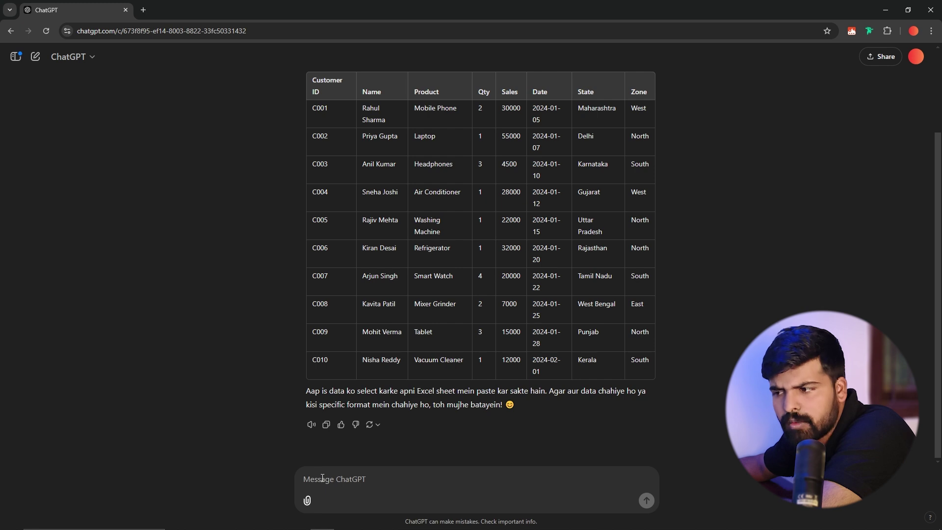
{"action": "type", "text": "50"}
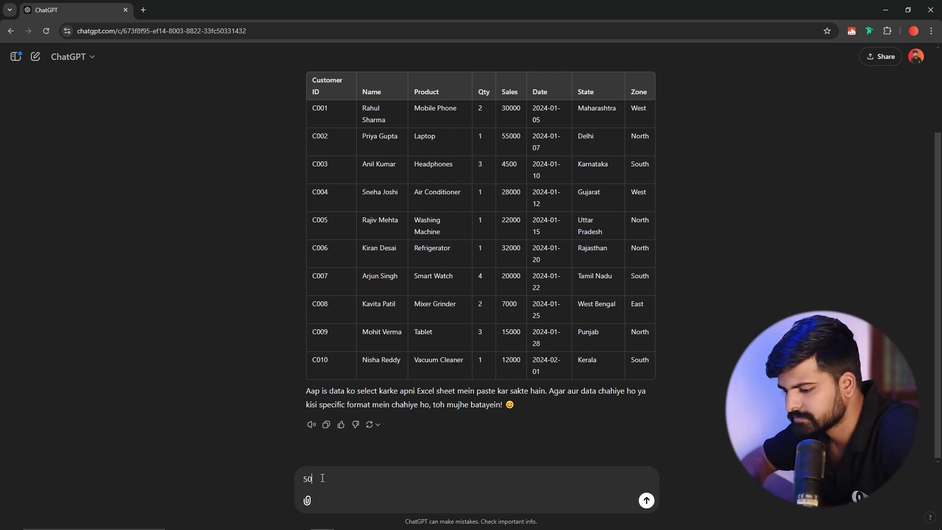
{"action": "type", "text": " row k"}
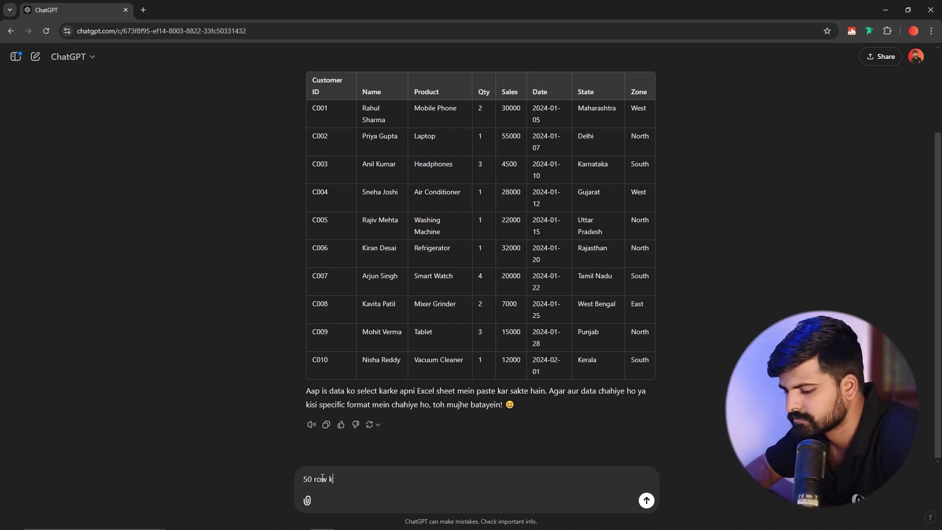
{"action": "type", "text": "a data do"}
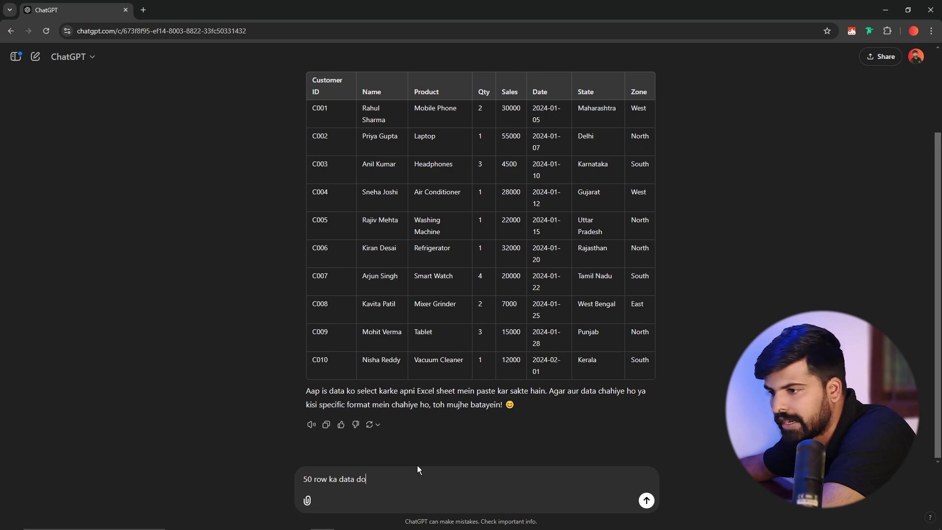
{"action": "key", "text": "Return"}
{"action": "scroll", "coordinate": [268, 259], "scroll_direction": "up", "scroll_amount": 2}
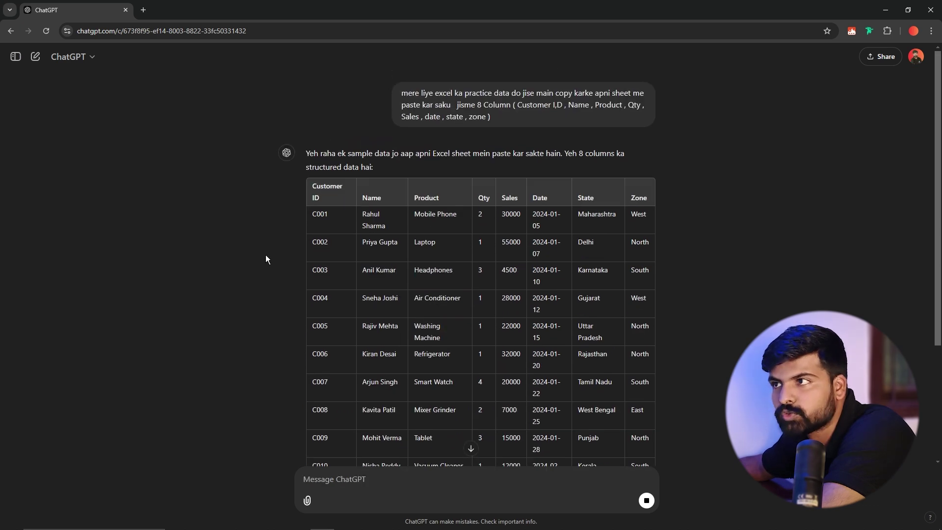
{"action": "scroll", "coordinate": [408, 264], "scroll_direction": "down", "scroll_amount": 4}
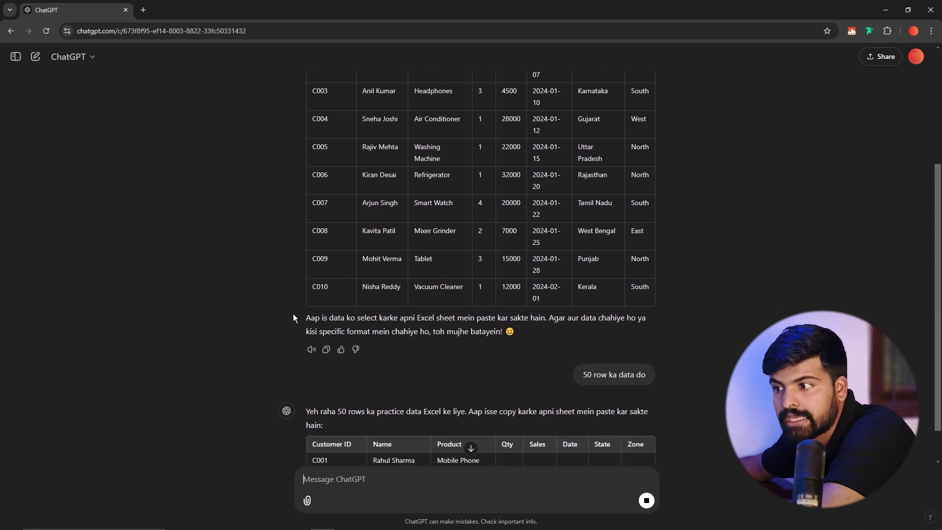
{"action": "left_click", "coordinate": [91, 57]}
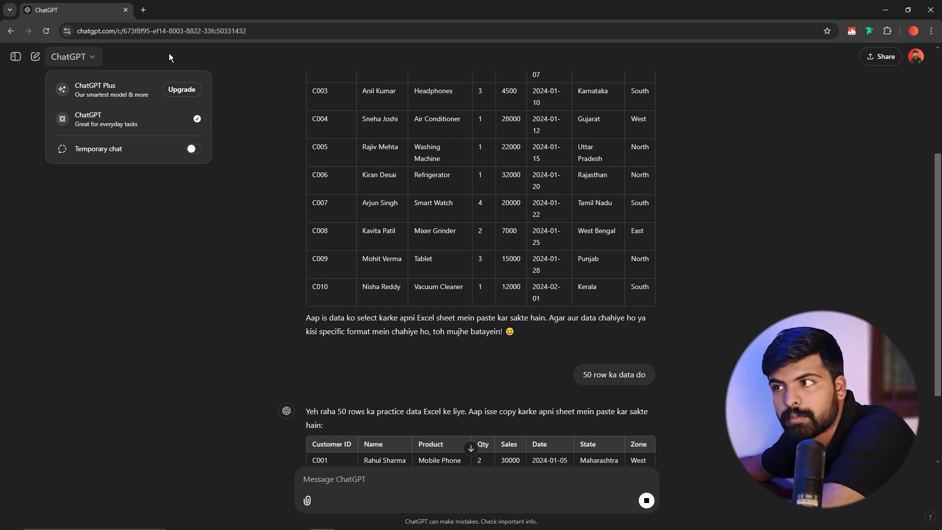
{"action": "scroll", "coordinate": [320, 249], "scroll_direction": "down", "scroll_amount": 4}
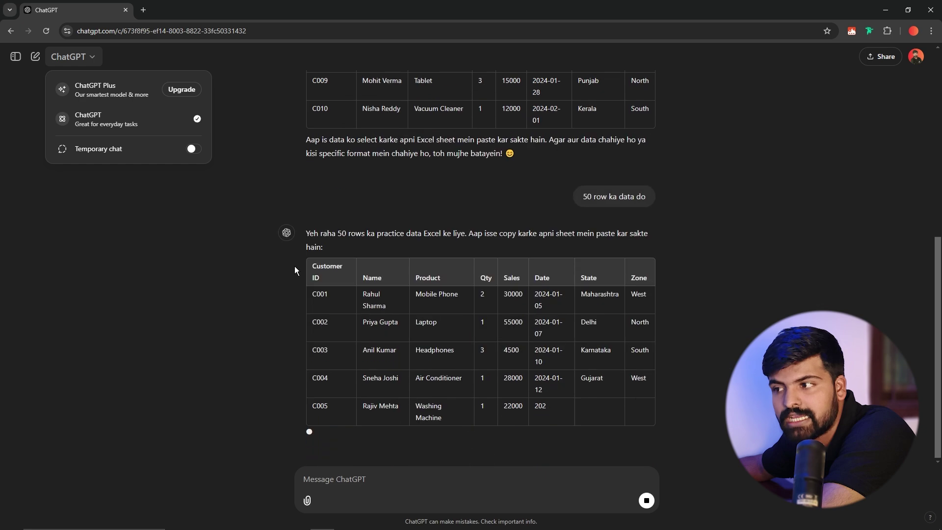
{"action": "left_click", "coordinate": [186, 333]}
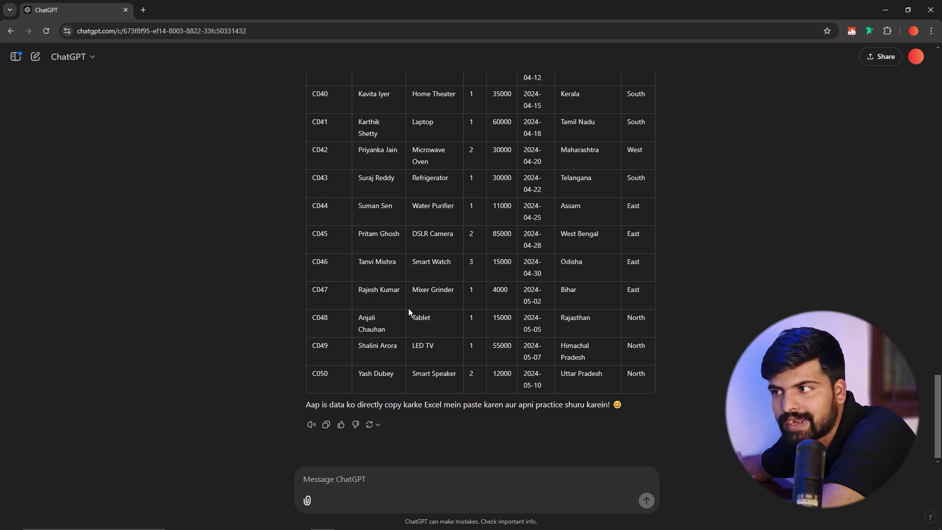
- Copy the full 50-row customer table with its headers, from Customer ID C001 to C050, from the latest reply
{"action": "scroll", "coordinate": [393, 302], "scroll_direction": "up", "scroll_amount": 5}
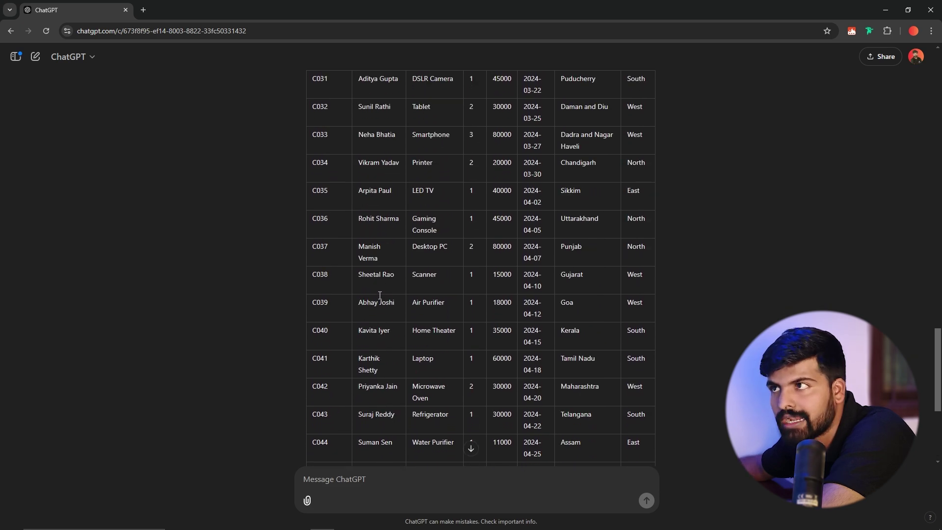
{"action": "scroll", "coordinate": [381, 296], "scroll_direction": "up", "scroll_amount": 12}
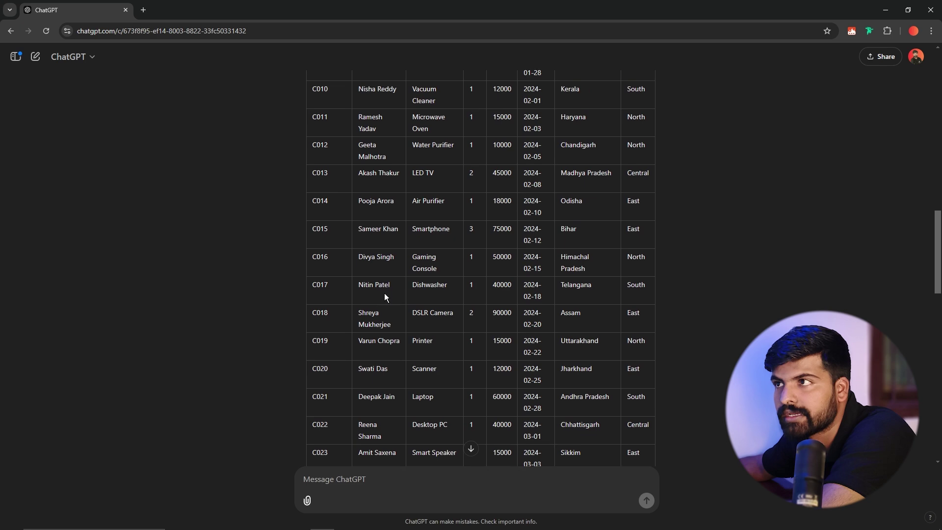
{"action": "scroll", "coordinate": [385, 295], "scroll_direction": "up", "scroll_amount": 9}
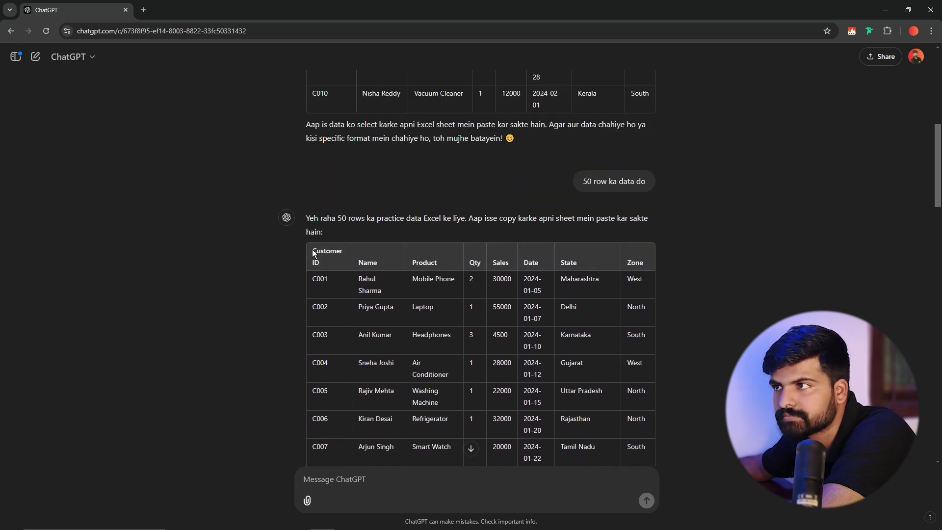
{"action": "left_click_drag", "start_coordinate": [315, 250], "coordinate": [666, 378]}
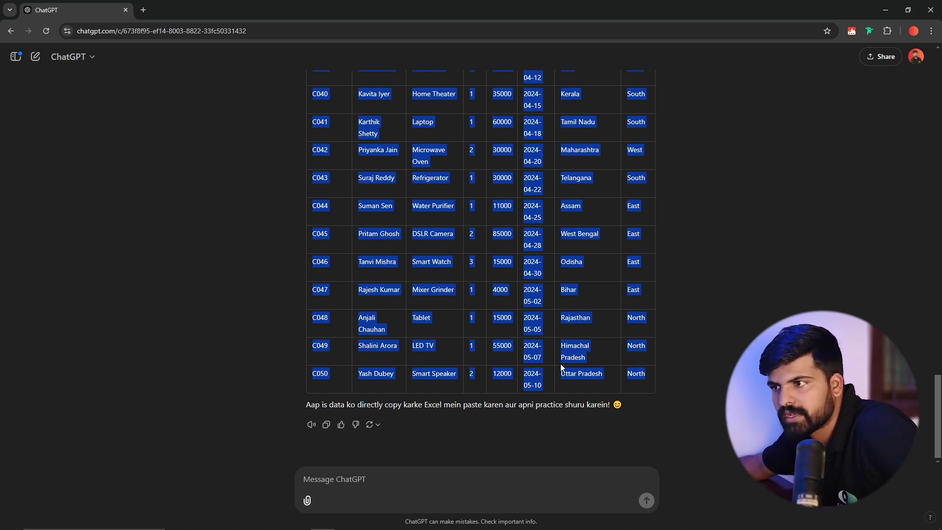
- Switch to Excel, add a new sheet to the workbook and paste the copied 50-row table at cell A1
{"action": "left_click", "coordinate": [346, 526]}
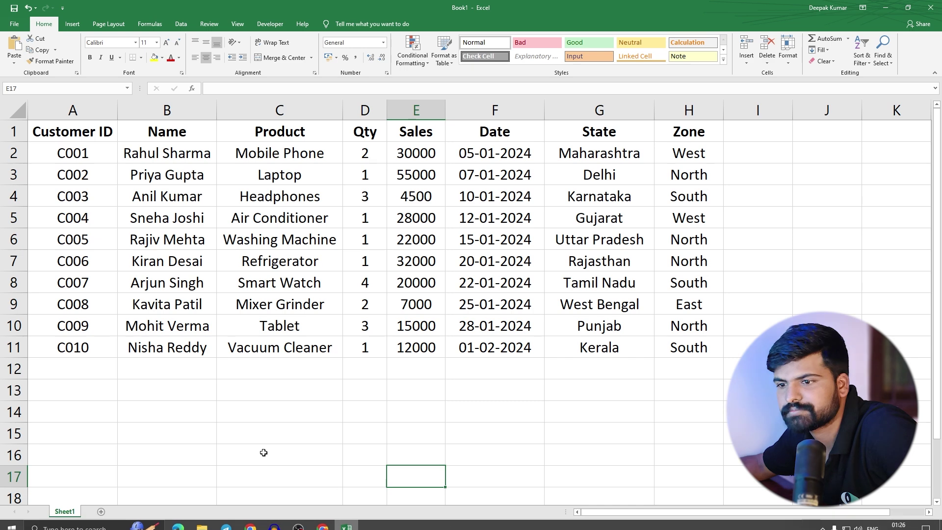
{"action": "left_click", "coordinate": [101, 512]}
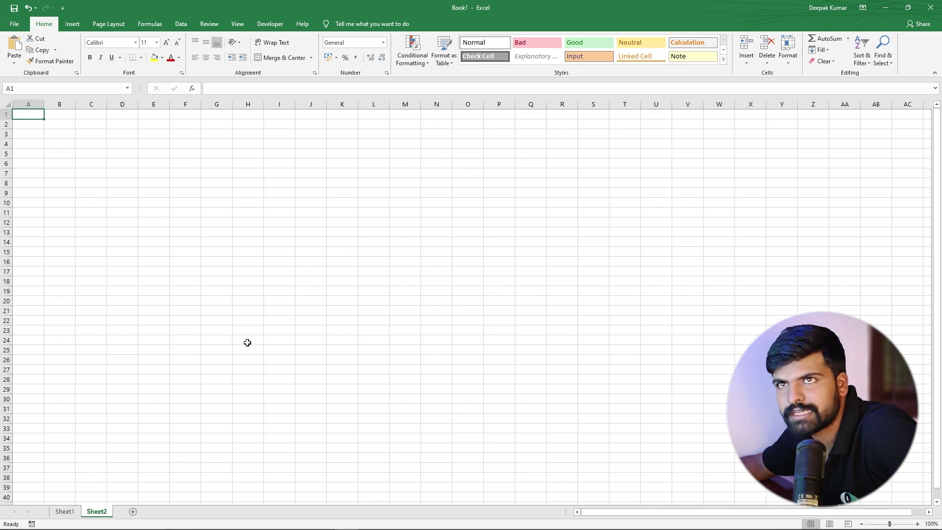
{"action": "scroll", "coordinate": [242, 290], "scroll_direction": "up", "scroll_amount": 7}
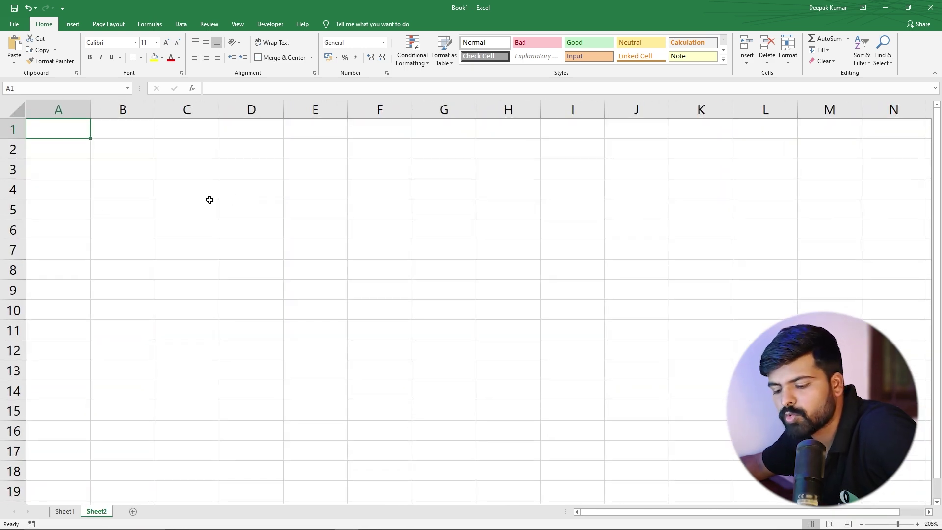
{"action": "key", "text": "ctrl+v"}
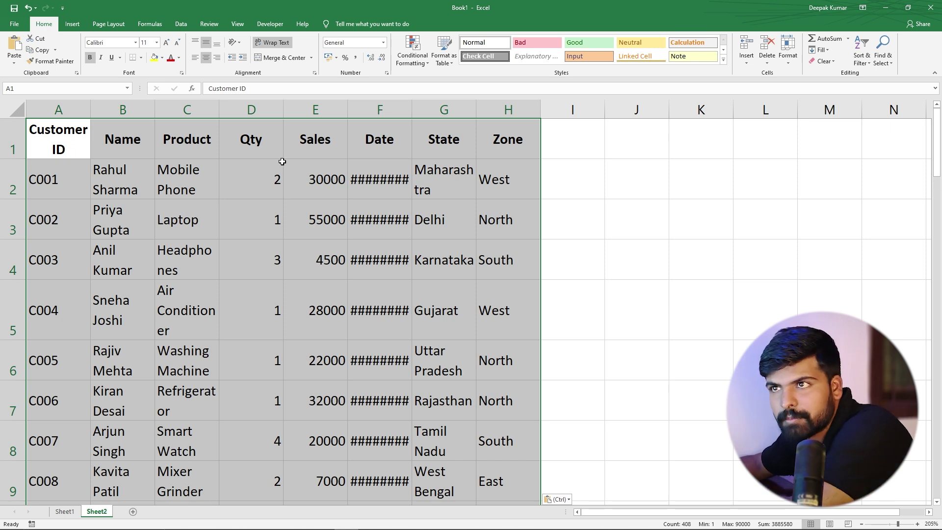
- Turn off text wrapping for columns A to H on Sheet2 and autofit their widths
{"action": "left_click_drag", "start_coordinate": [60, 110], "coordinate": [530, 110]}
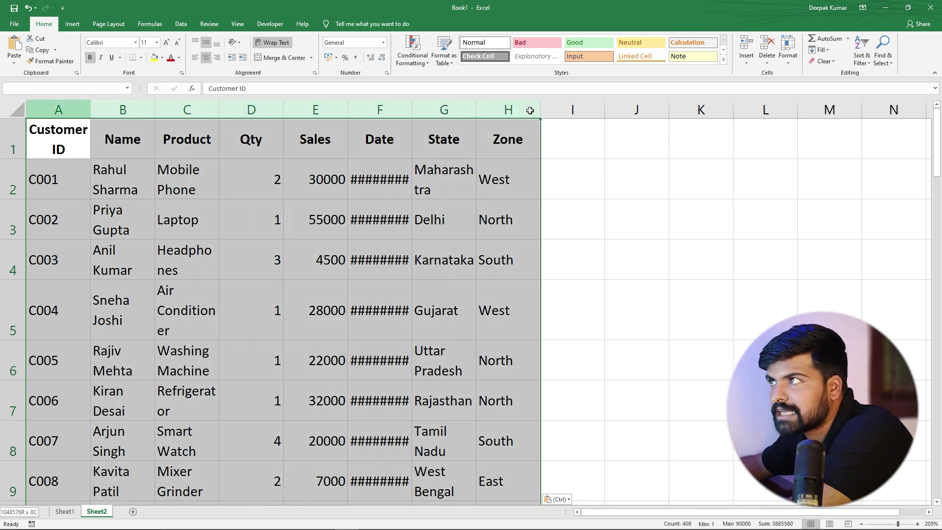
{"action": "left_click", "coordinate": [277, 43]}
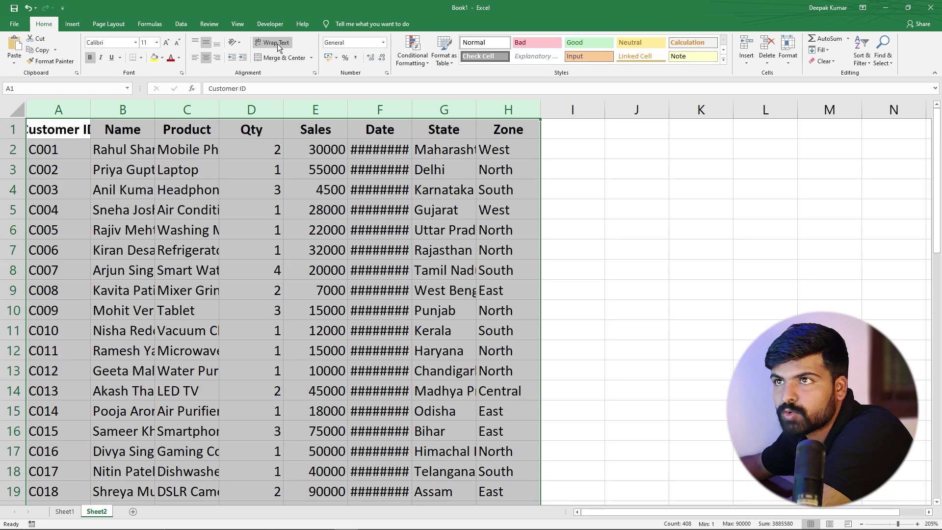
{"action": "double_click", "coordinate": [156, 111]}
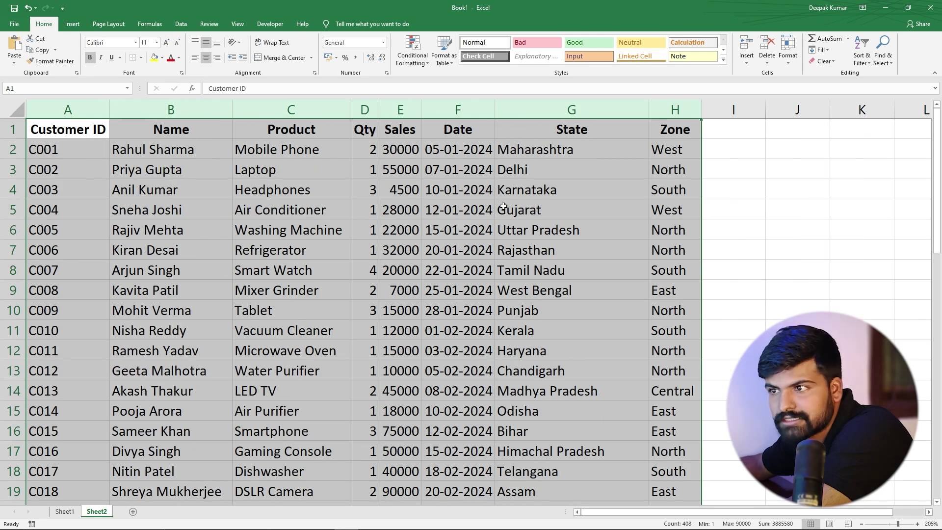
{"action": "left_click", "coordinate": [322, 231]}
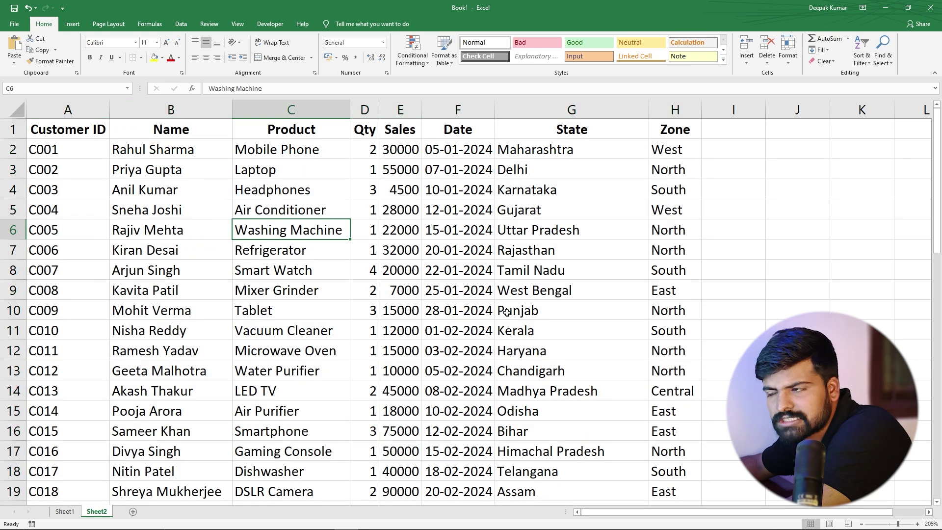
- Review the pasted records on Sheet2 down to the last row, then select the header cells A1 to G1
{"action": "scroll", "coordinate": [507, 312], "scroll_direction": "down", "scroll_amount": 6}
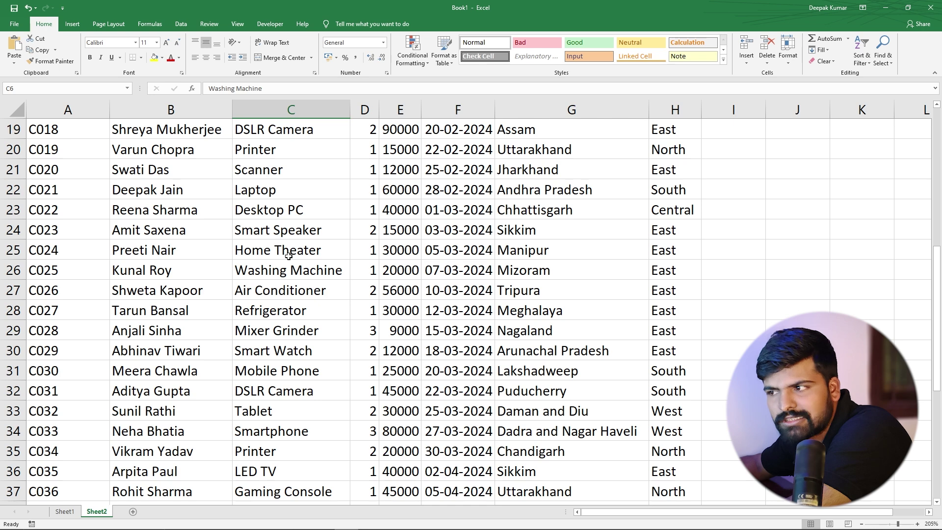
{"action": "scroll", "coordinate": [289, 254], "scroll_direction": "down", "scroll_amount": 7}
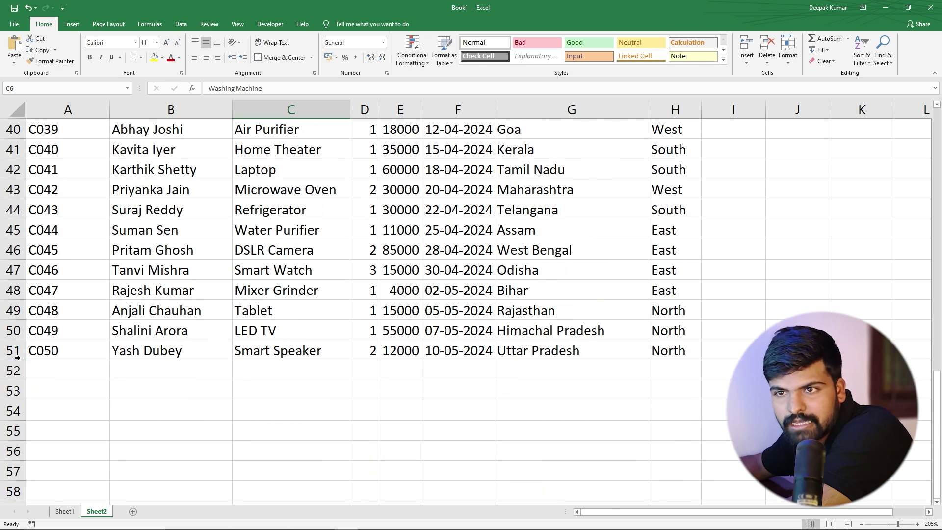
{"action": "scroll", "coordinate": [84, 346], "scroll_direction": "up", "scroll_amount": 13}
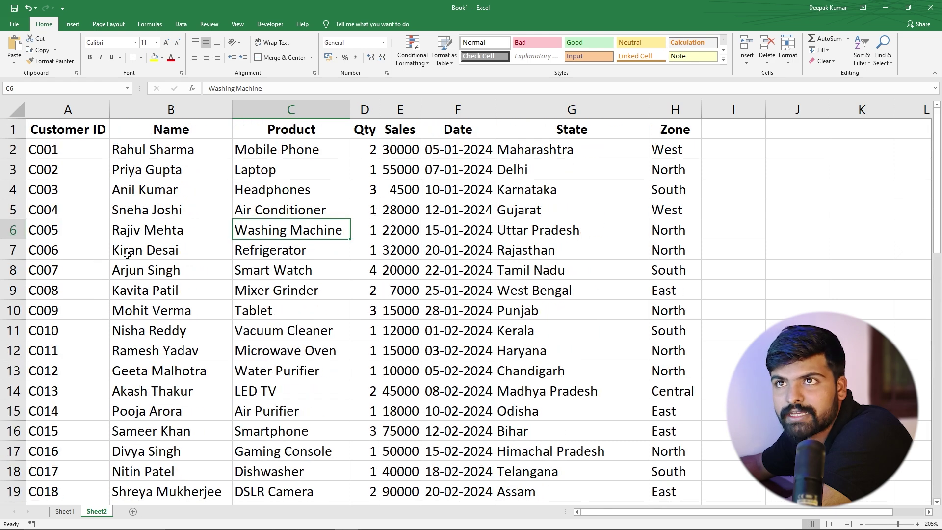
{"action": "left_click_drag", "start_coordinate": [62, 127], "coordinate": [606, 122]}
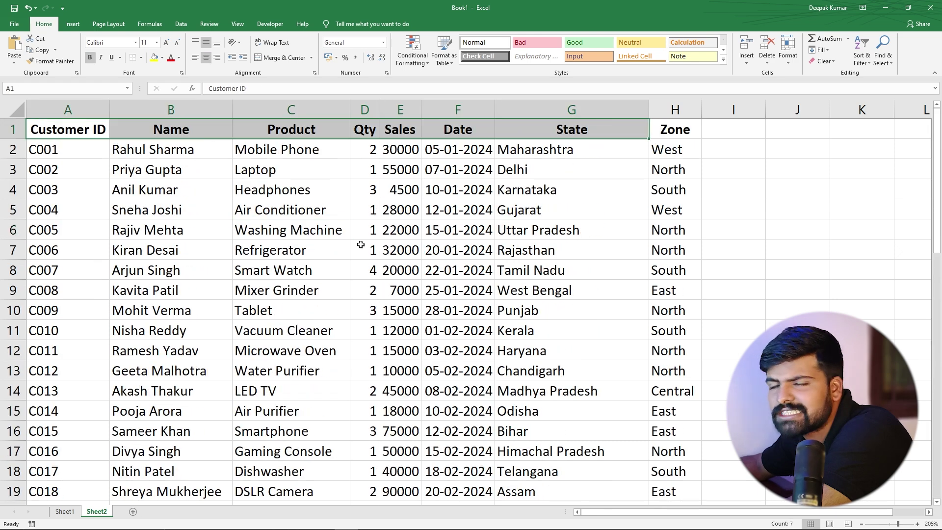